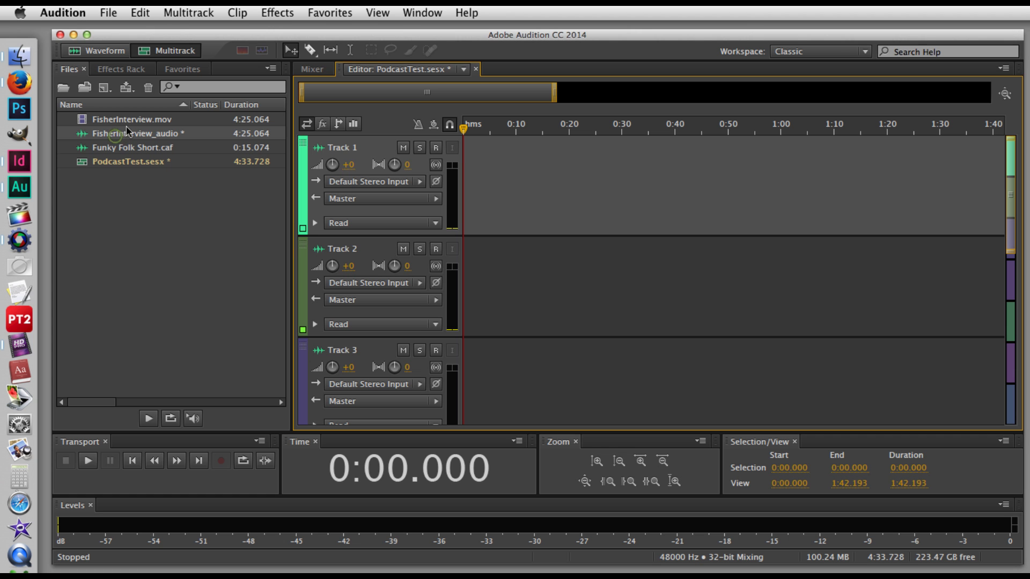
Place FisherInterview_audio on Track 1 at 0:00, zoom in, and listen to its opening seconds.
left_click_drag(167, 138, 461, 159)
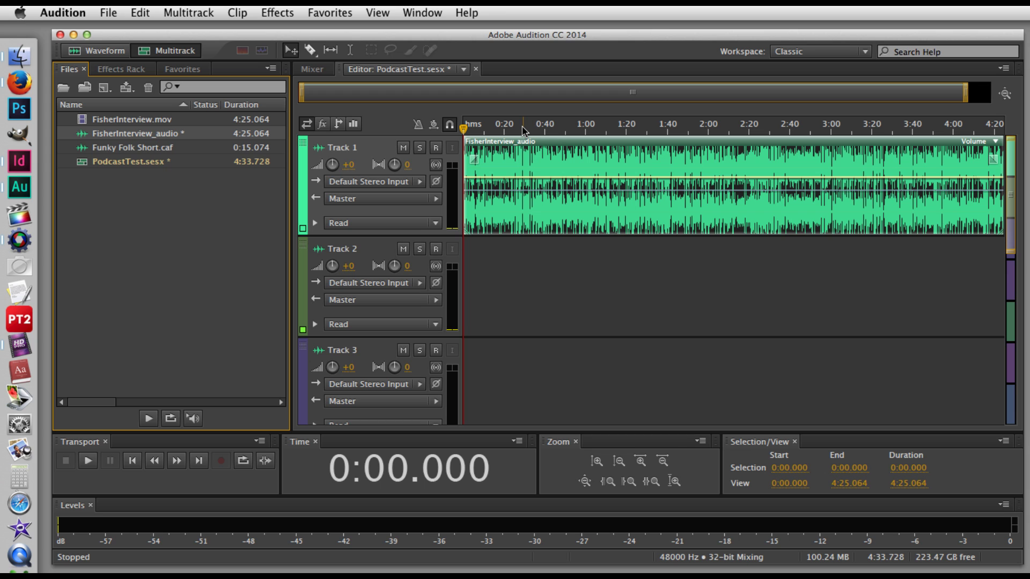
key("equal")
key("equal")
key("equal")
key("equal")
key("equal")
key("equal")
key("equal")
key("equal")
key("equal")
key("equal")
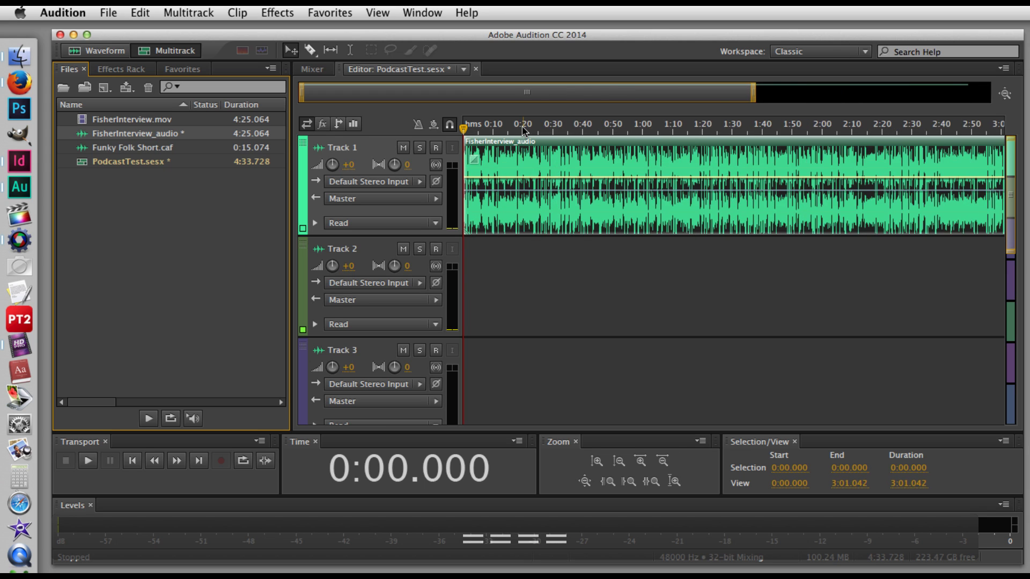
key("equal")
key("equal")
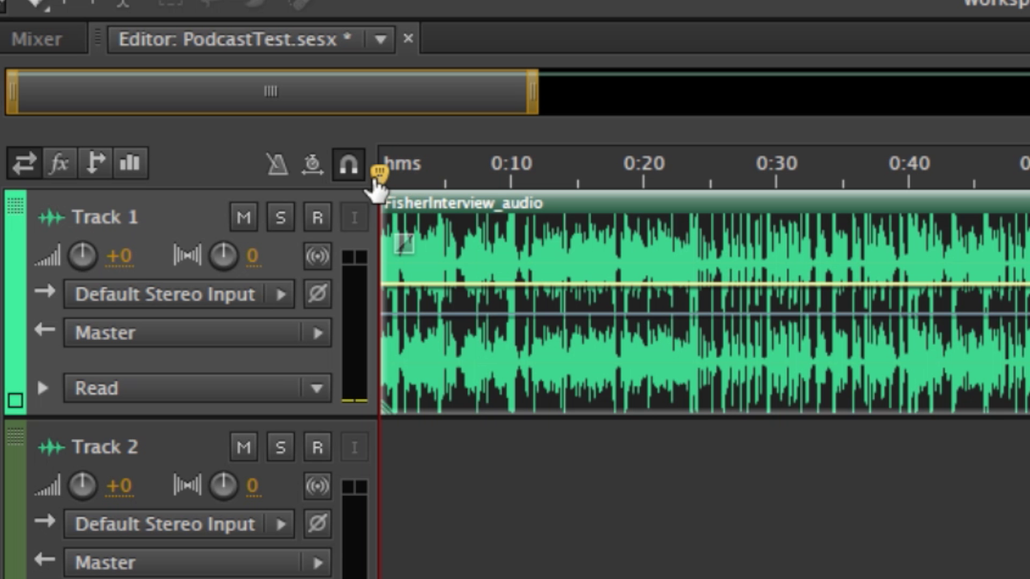
key("space")
left_click_drag(423, 188, 478, 184)
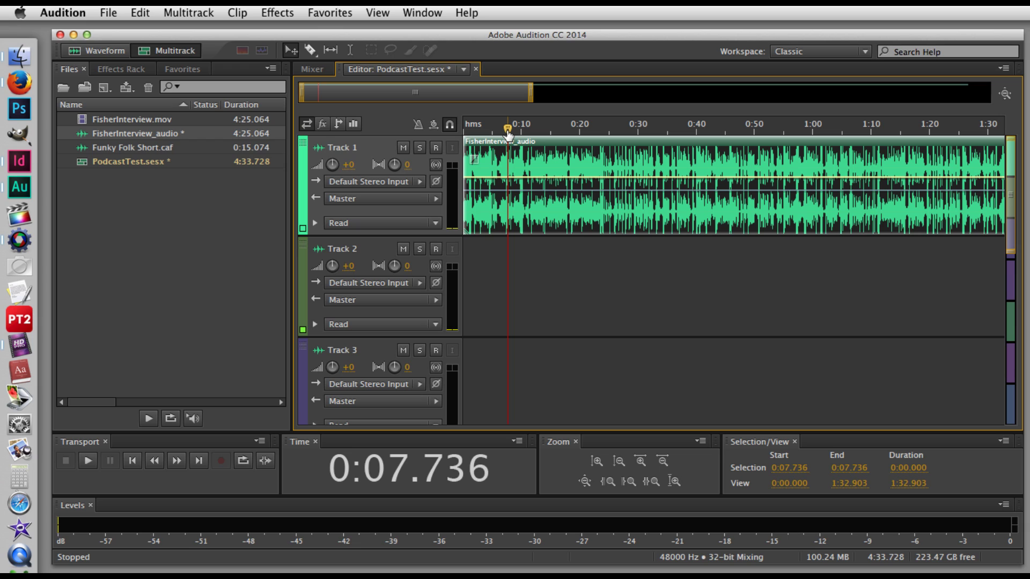
left_click_drag(508, 134, 597, 138)
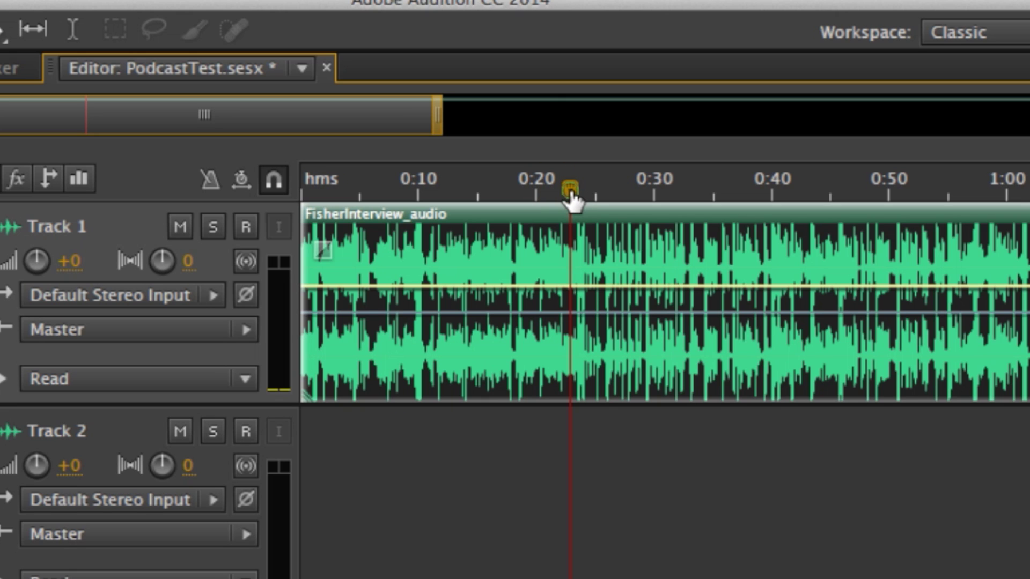
left_click_drag(571, 189, 692, 200)
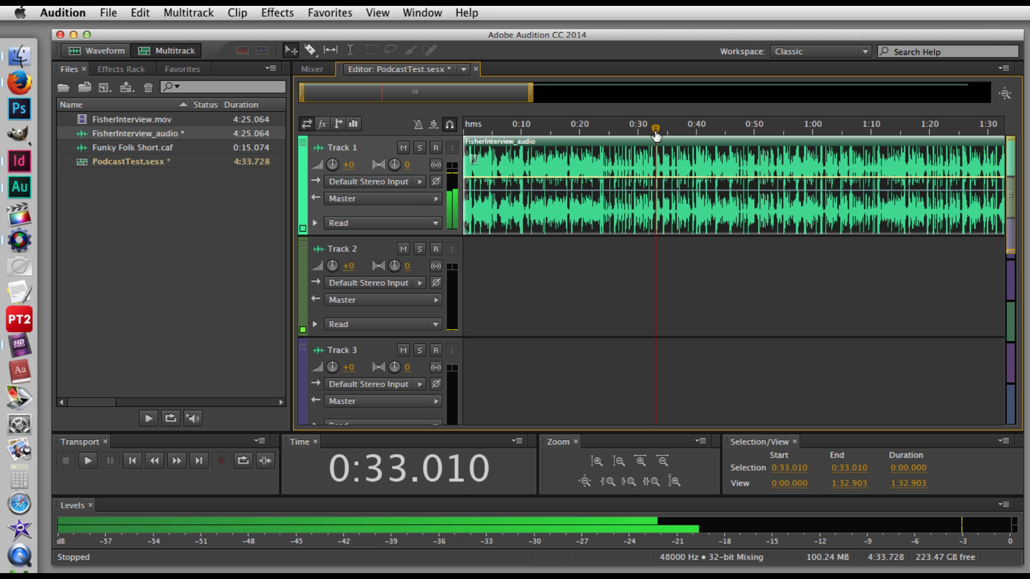
left_click_drag(655, 135, 595, 135)
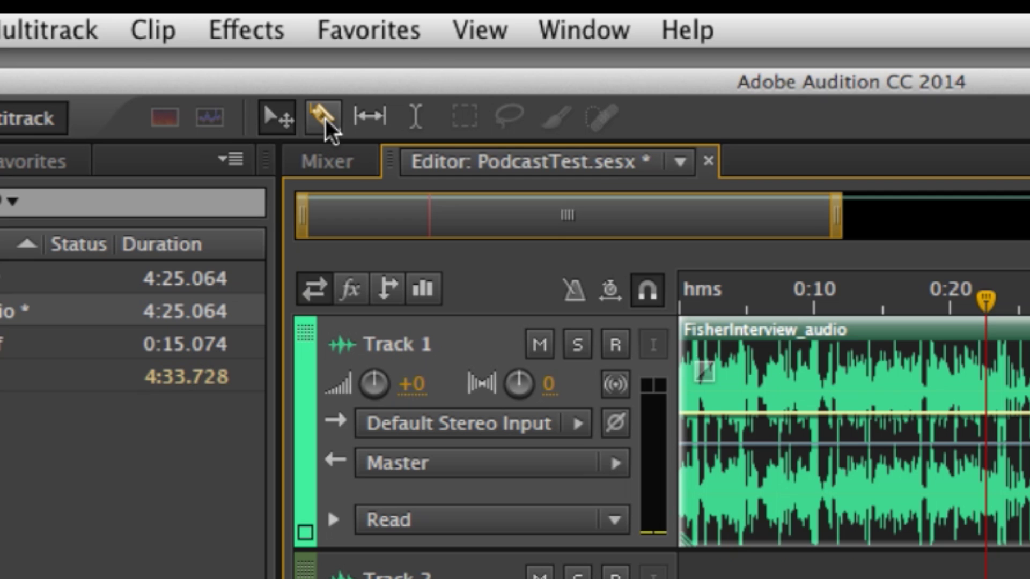
With the Razor tool, split the interview clip at about 0:22, 0:39, 1:10, 1:17 and 1:26.
left_click(325, 119)
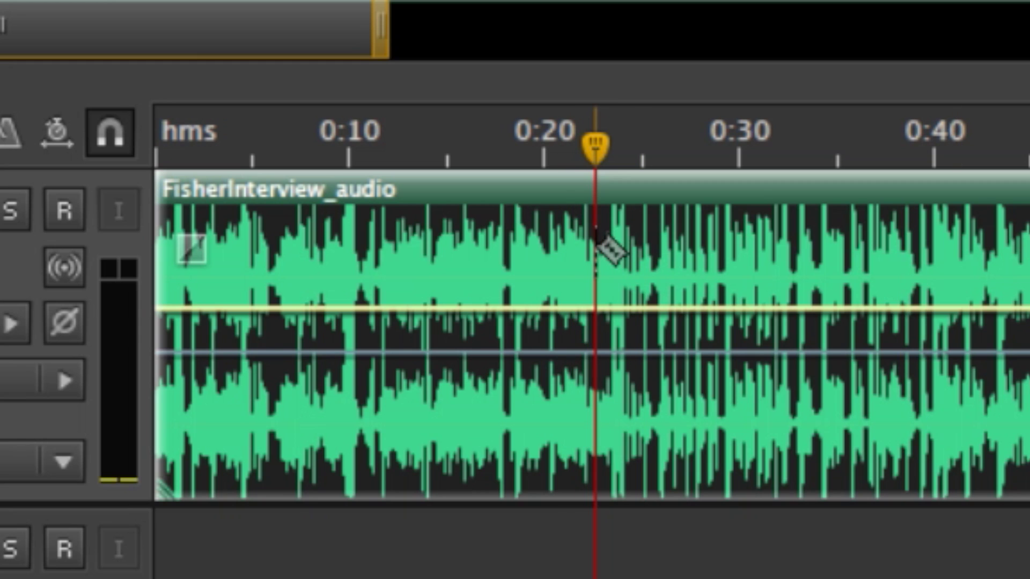
left_click(596, 241)
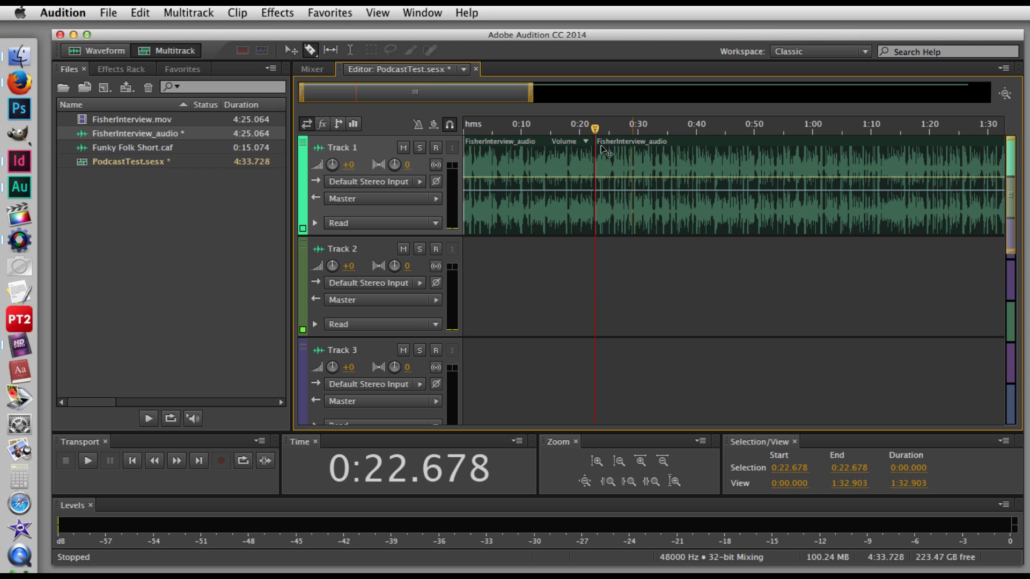
left_click_drag(594, 129, 628, 129)
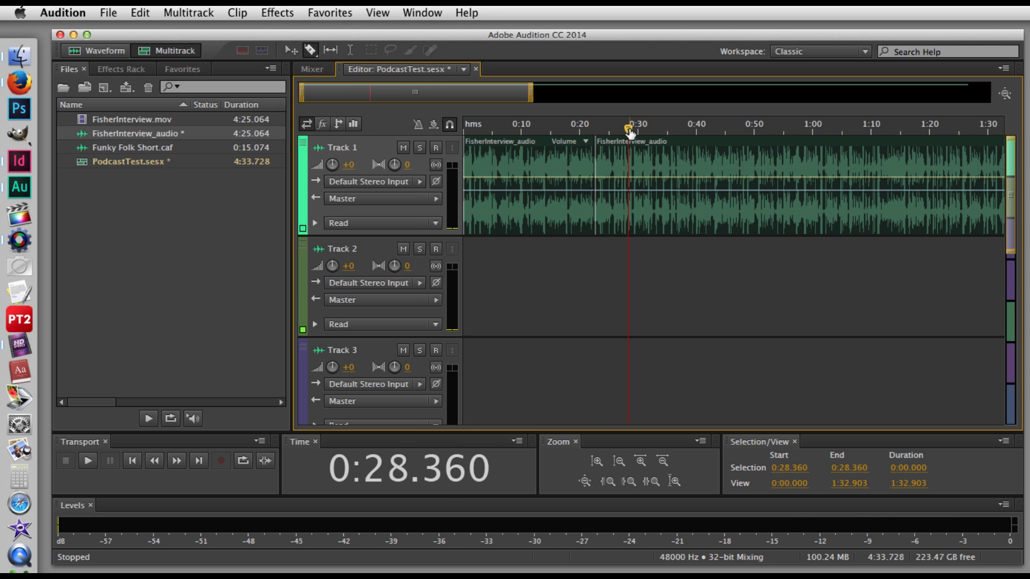
left_click_drag(630, 131, 692, 133)
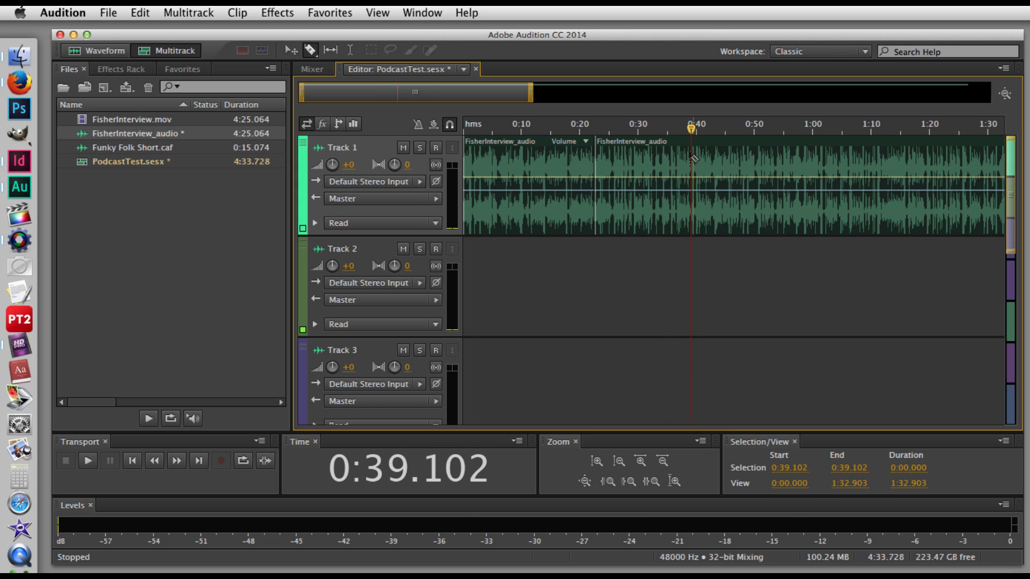
left_click(692, 157)
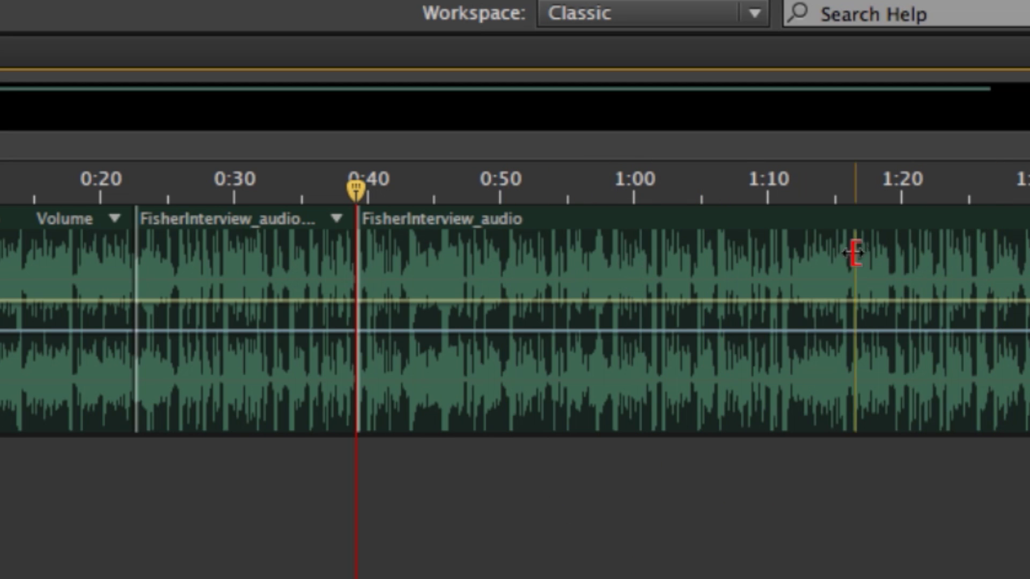
left_click(855, 254)
left_click(979, 258)
left_click(766, 252)
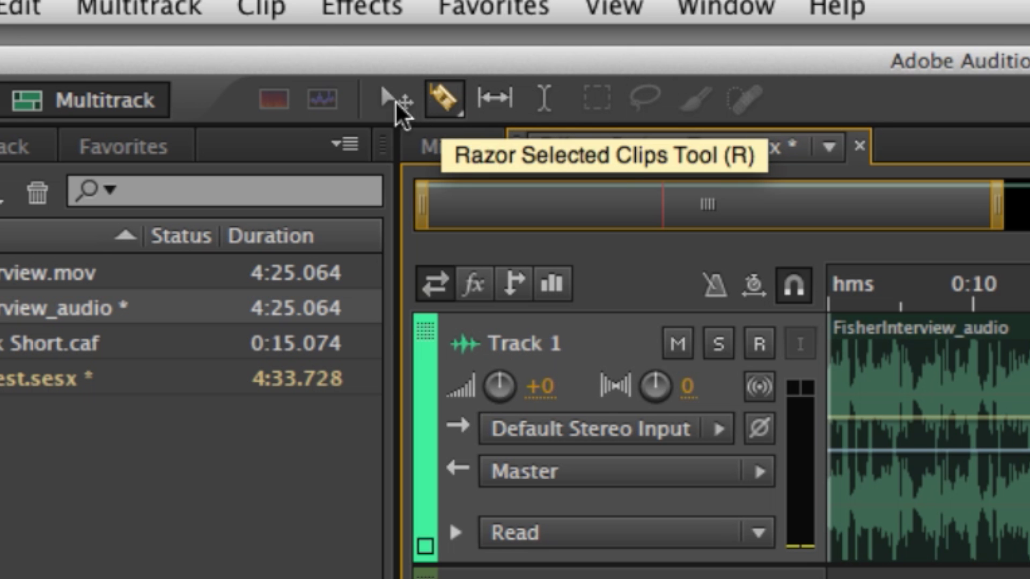
Move the 0:22–0:39 section down to Track 2, mute Track 1, and shift the soundbite to about 0:19.
left_click(292, 51)
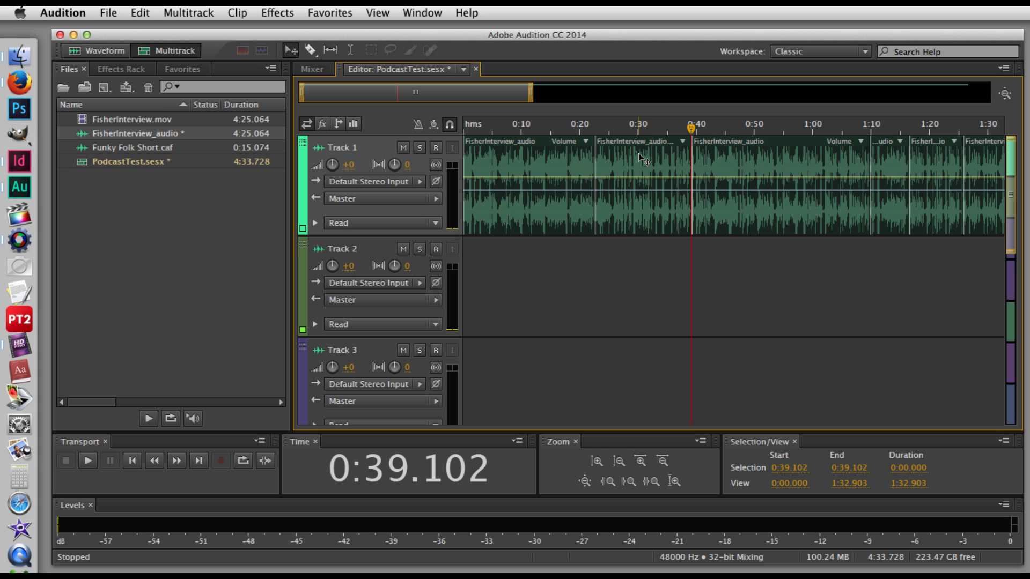
left_click_drag(639, 157, 529, 280)
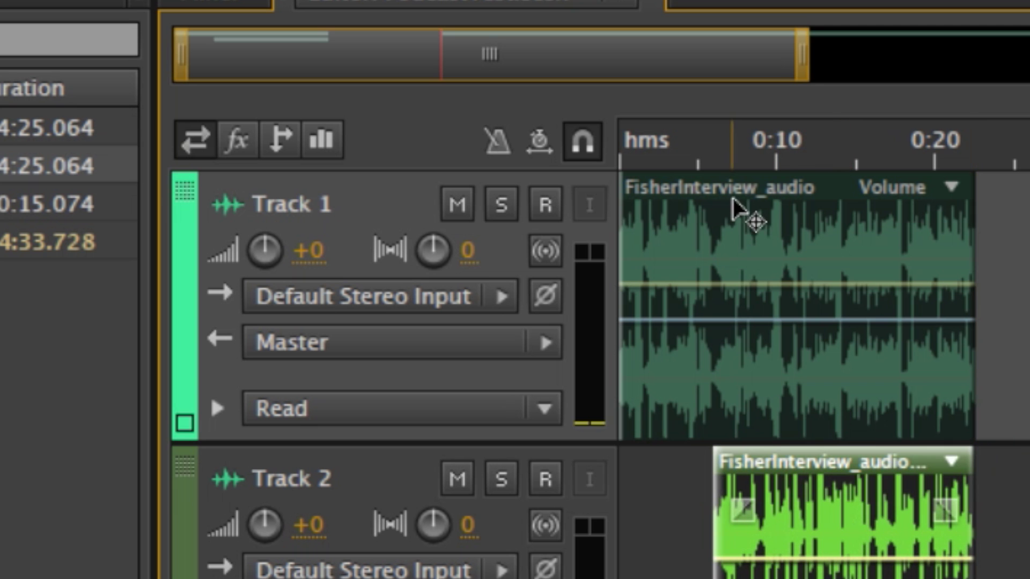
left_click(462, 210)
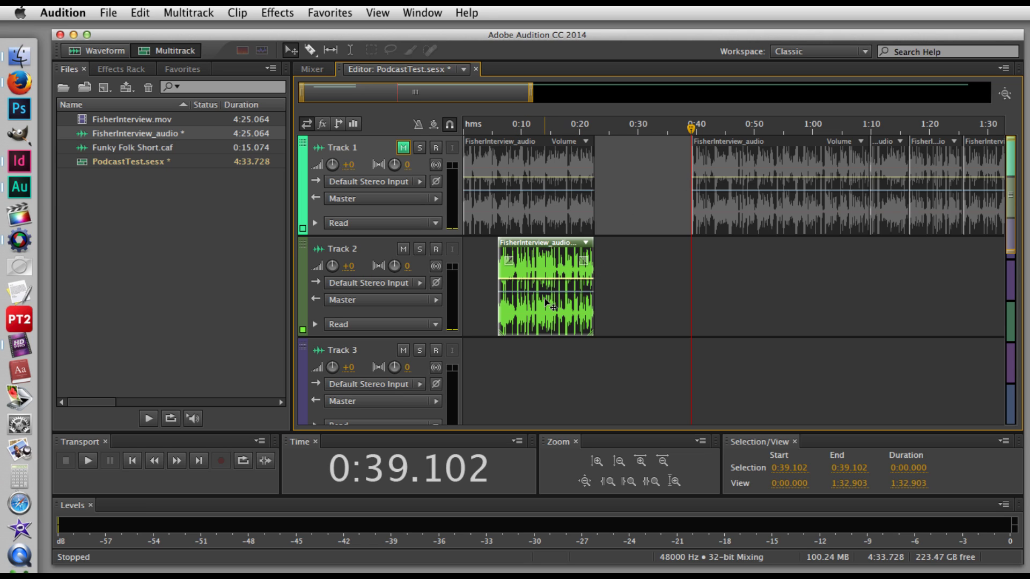
left_click_drag(558, 265, 626, 247)
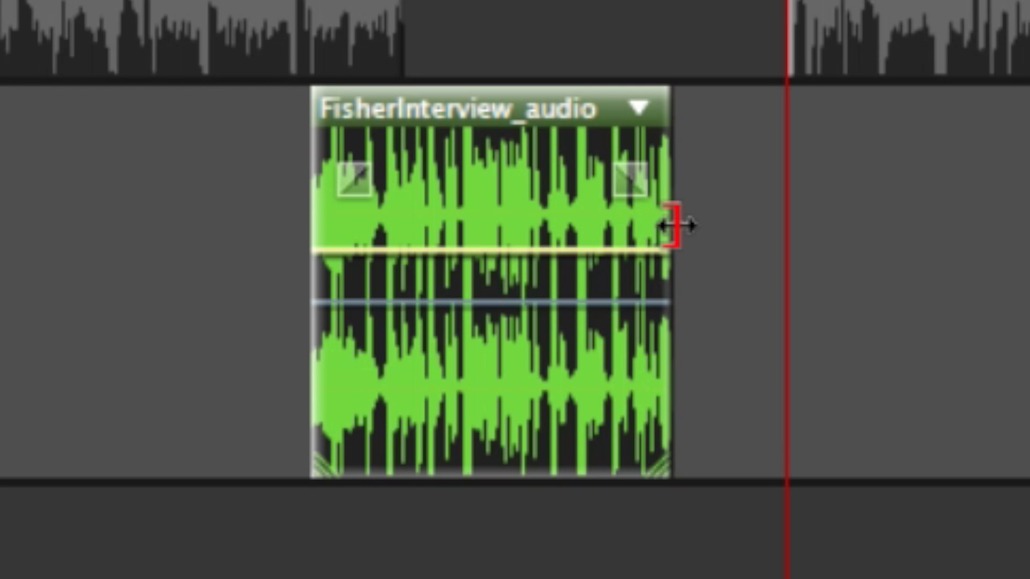
Drag the Track 2 soundbite's right edge out and back in, trimming its end to about 0:30.
left_click_drag(677, 225, 1029, 217)
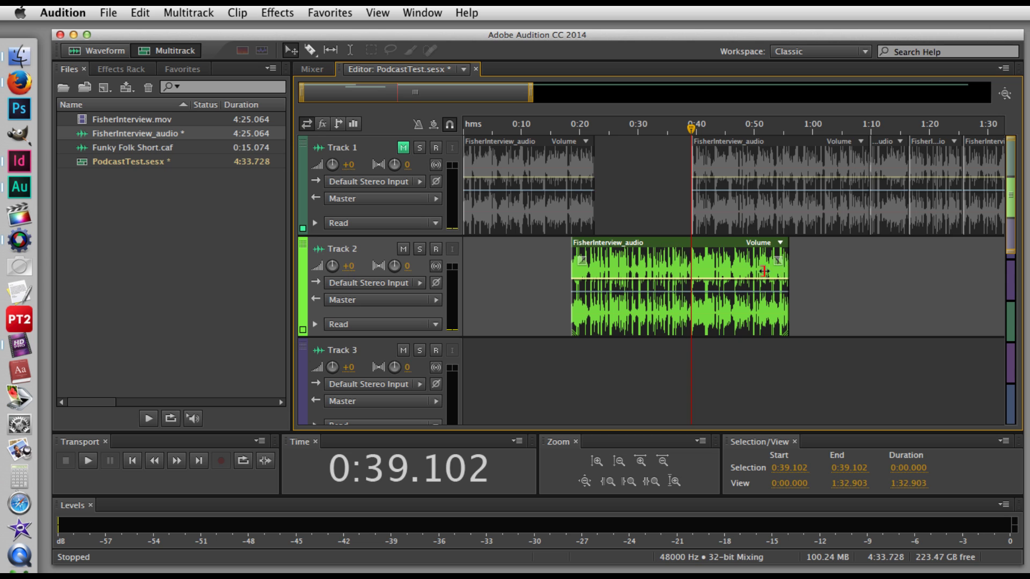
left_click_drag(764, 270, 636, 271)
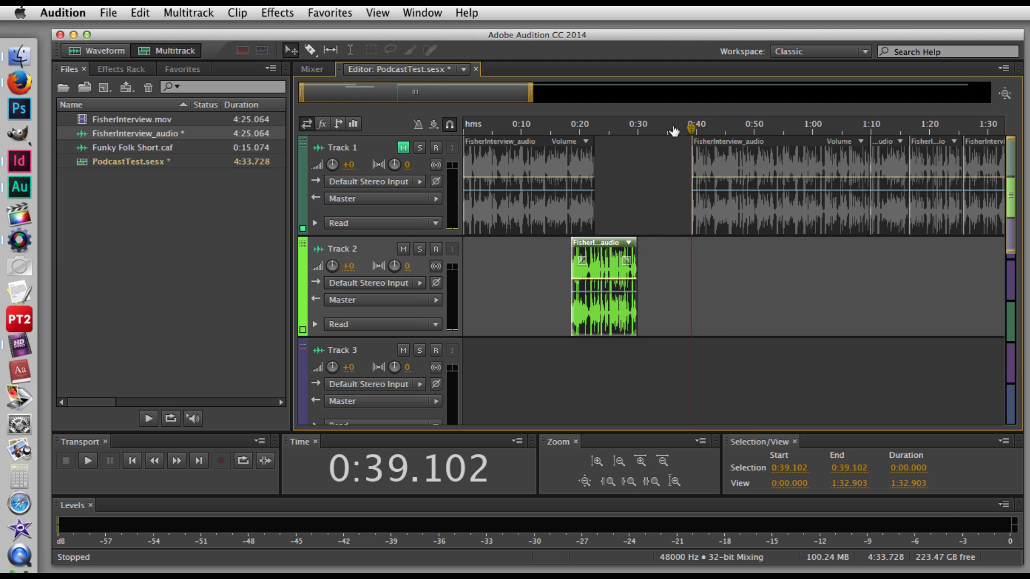
left_click_drag(692, 129, 572, 139)
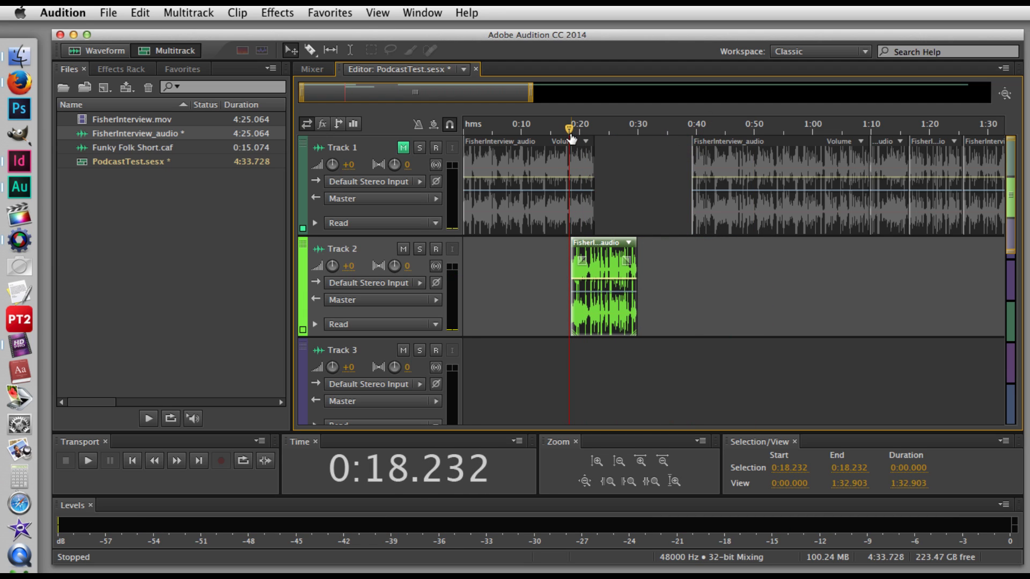
Play back from 0:18 and adjust the soundbite's right edge until it ends just past 0:35.
key("space")
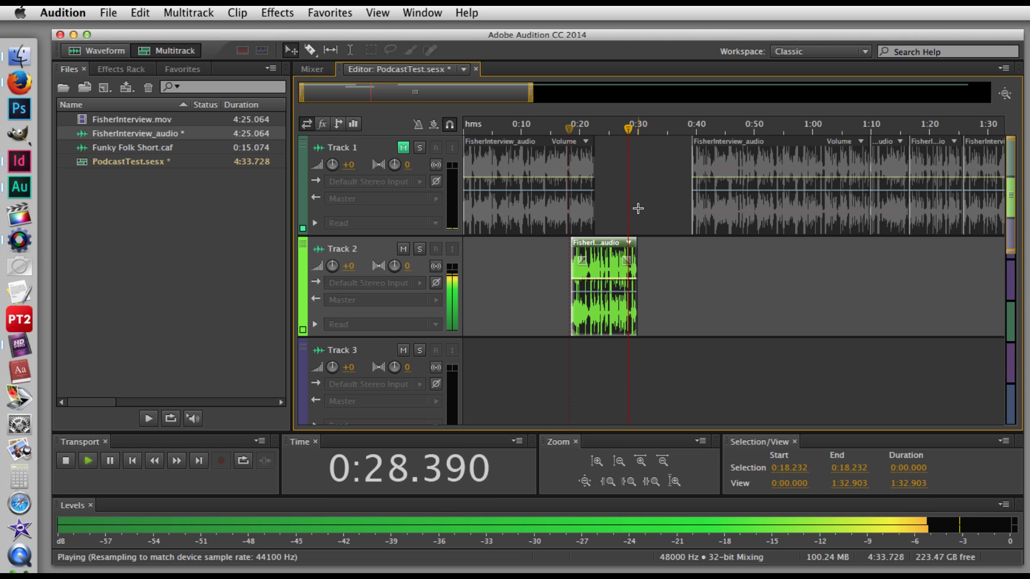
key("space")
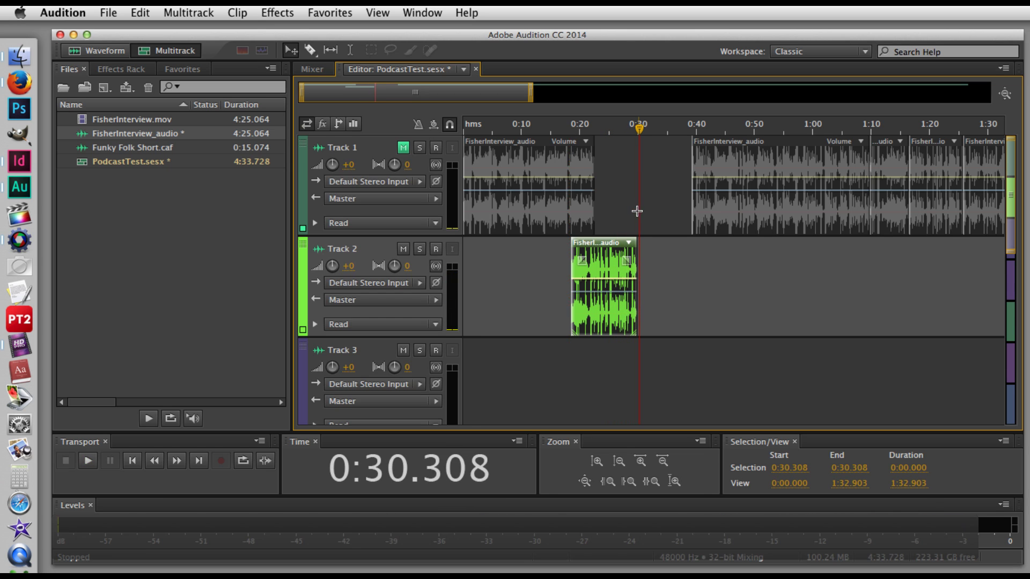
left_click_drag(637, 274, 690, 277)
key("space")
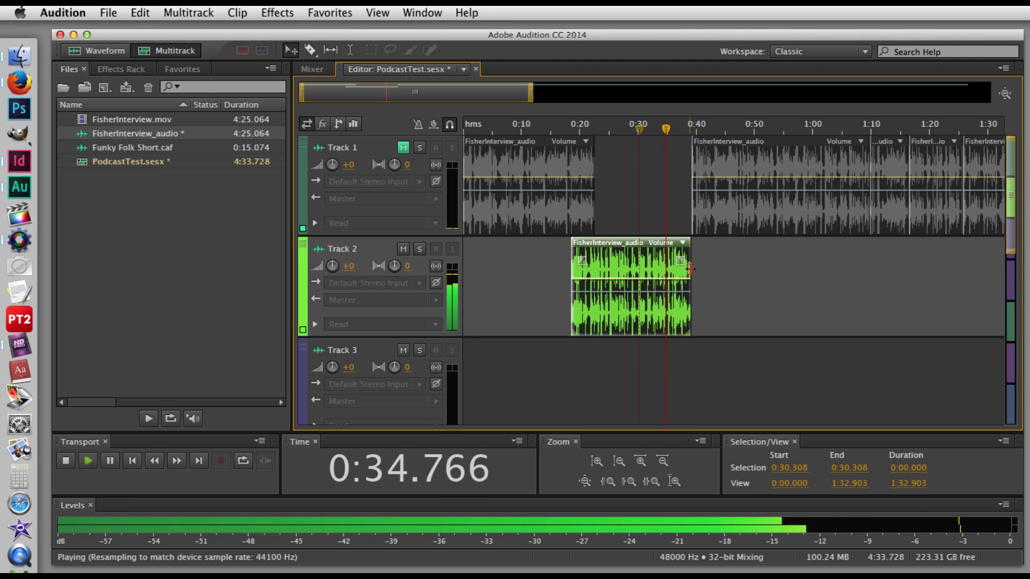
key("space")
left_click_drag(690, 268, 667, 269)
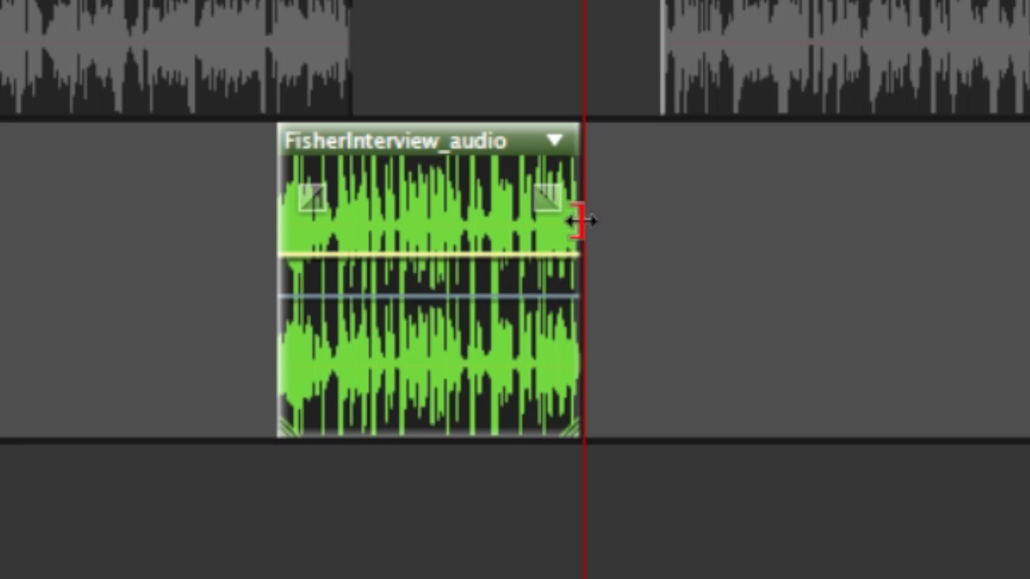
left_click_drag(666, 267, 687, 268)
left_click_drag(647, 220, 575, 221)
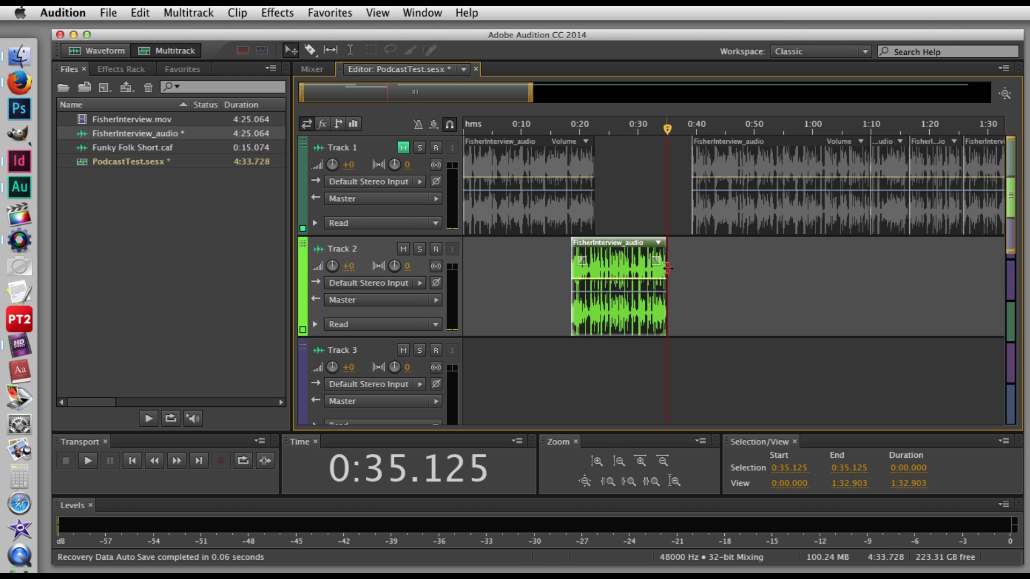
mouse_move(680, 269)
left_mouse_down()
mouse_move(718, 269)
mouse_move(669, 267)
left_mouse_up()
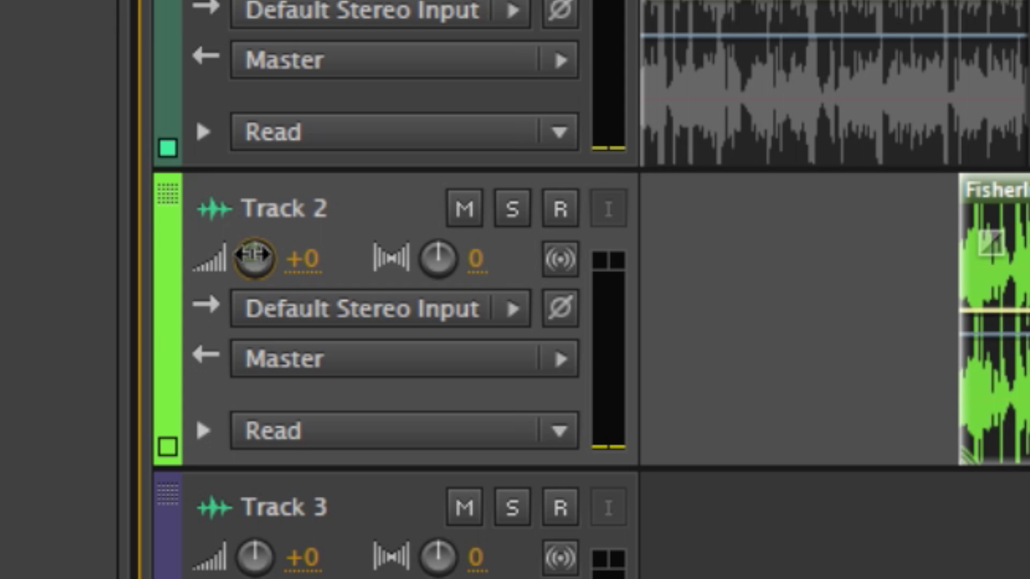
Turn Track 2's volume knob left to lower the track's overall level.
left_click(332, 266)
left_click_drag(252, 254, 264, 272)
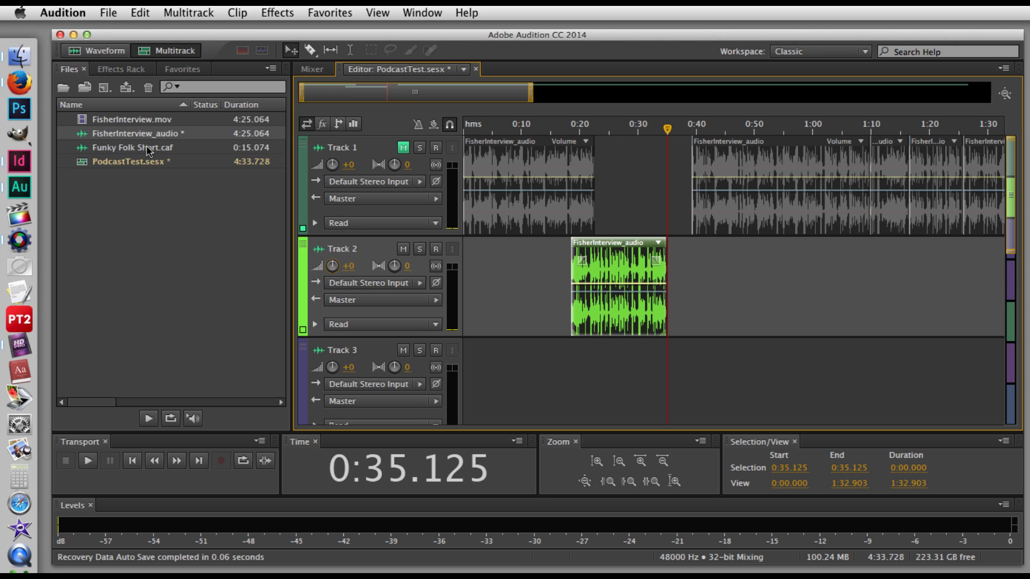
Add Funky Folk Short.caf to the start of Track 2 and give it a fade-in.
left_click_drag(148, 152, 432, 273)
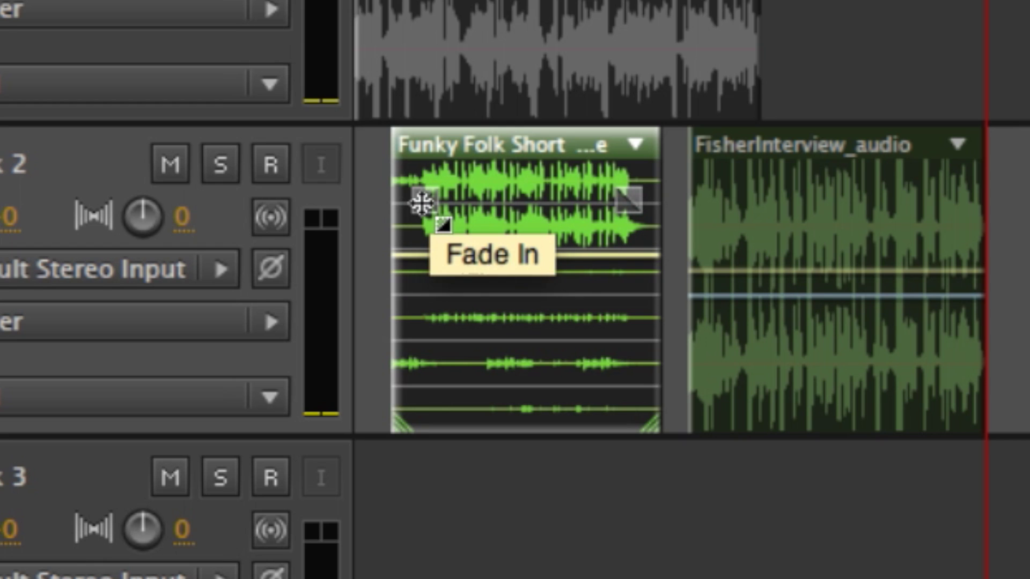
left_click_drag(422, 202, 473, 216)
mouse_move(628, 205)
left_mouse_down()
mouse_move(575, 212)
mouse_move(633, 207)
left_mouse_up()
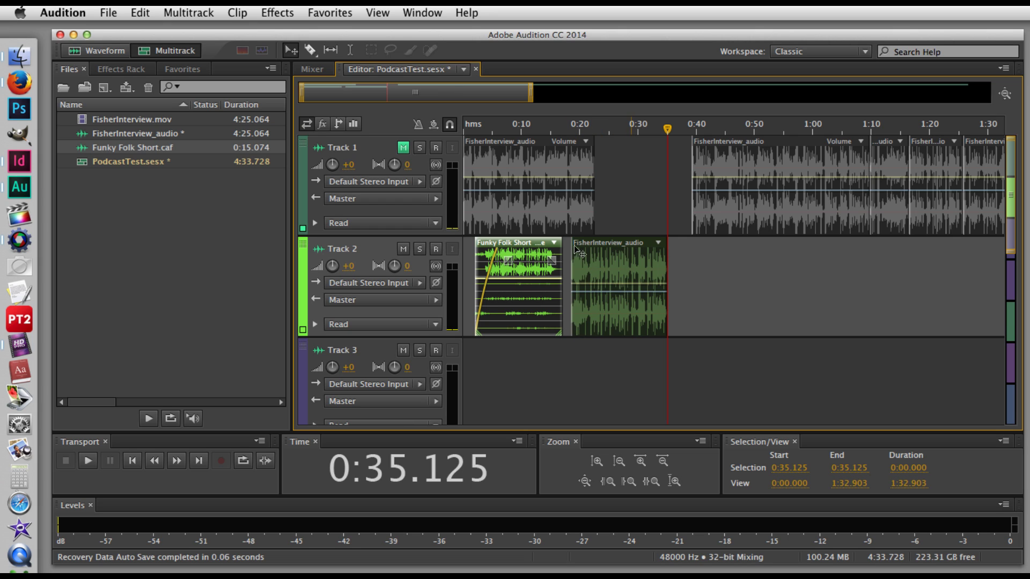
Slide the Funky Folk clip right so it butts against the soundbite's start.
left_click_drag(529, 267, 631, 275)
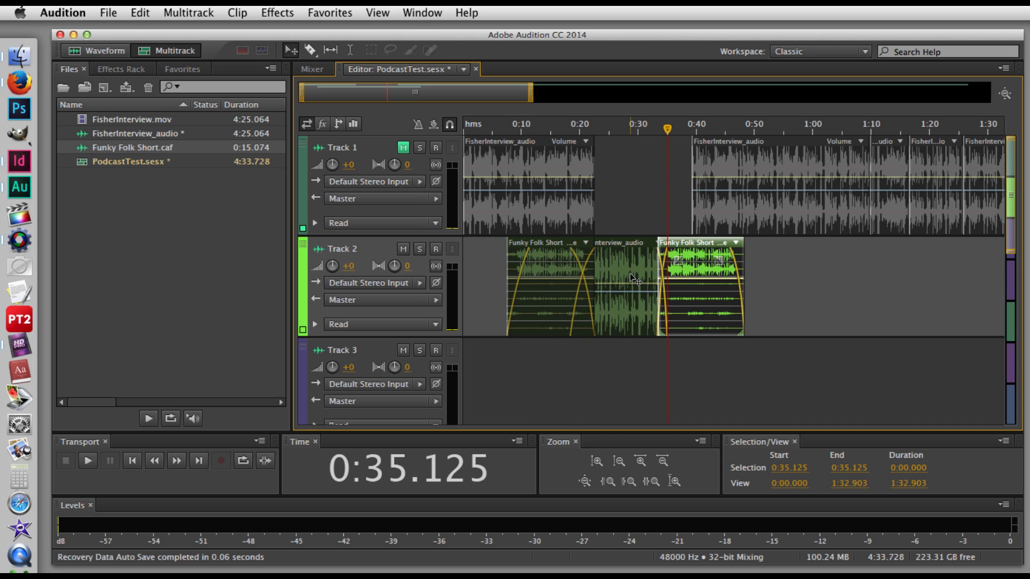